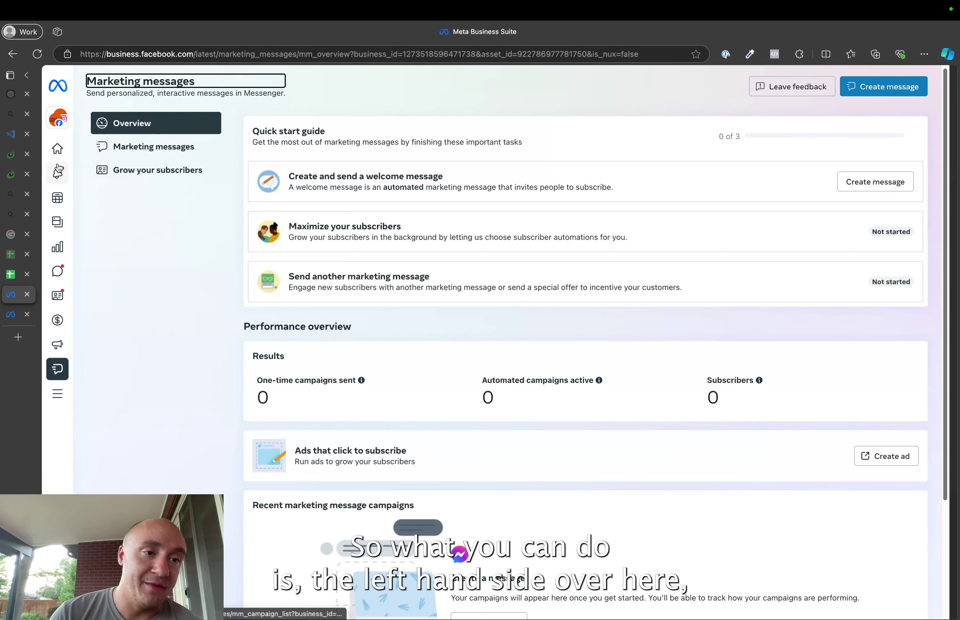
- Open the Marketing messages overview and review its quick start guide, results and recent campaigns
mouse_move(44, 310)
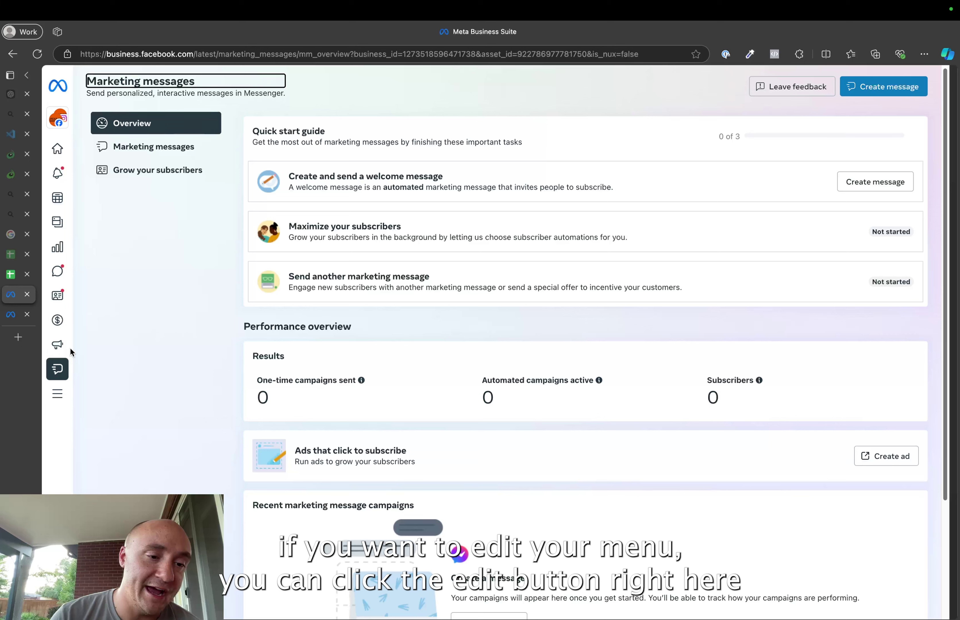
mouse_move(54, 413)
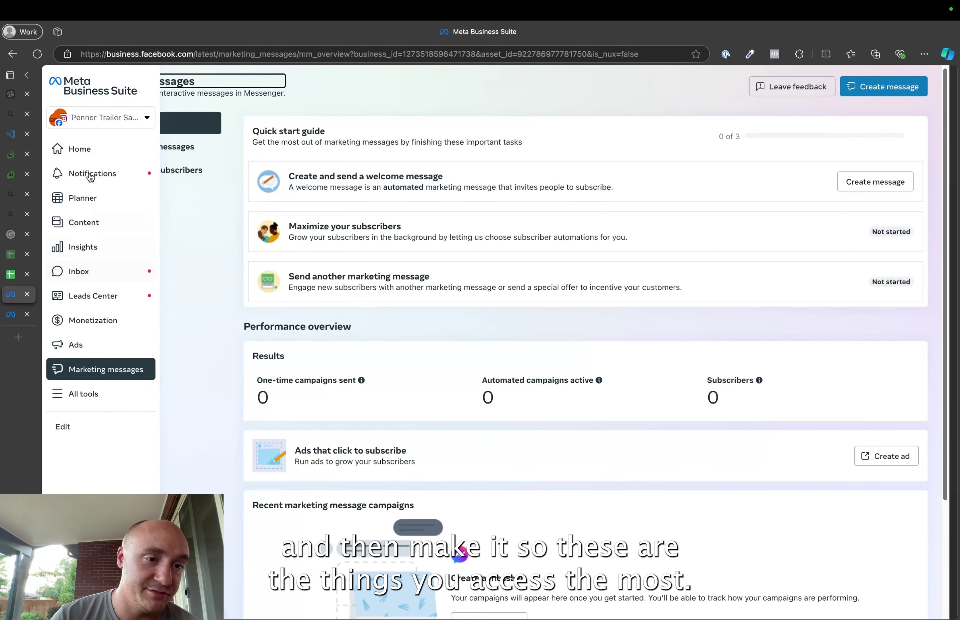
click(107, 368)
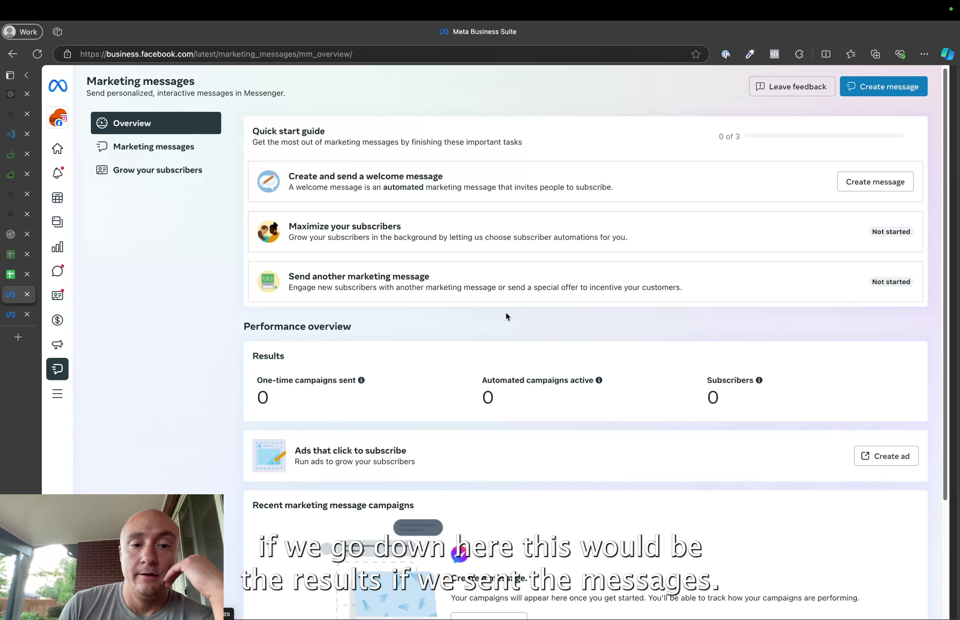
scroll(507, 317, down, 4)
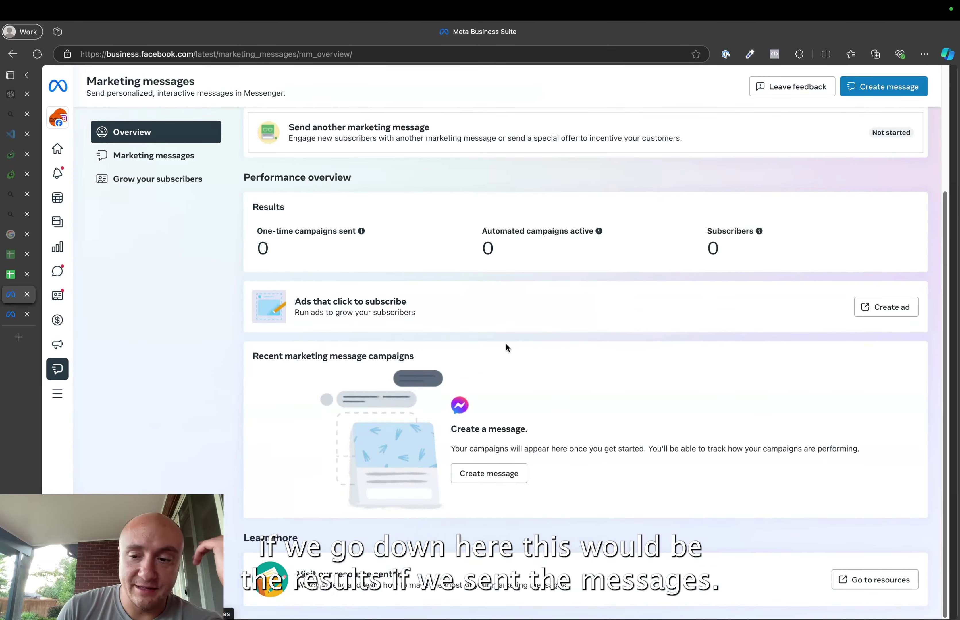
scroll(507, 348, up, 4)
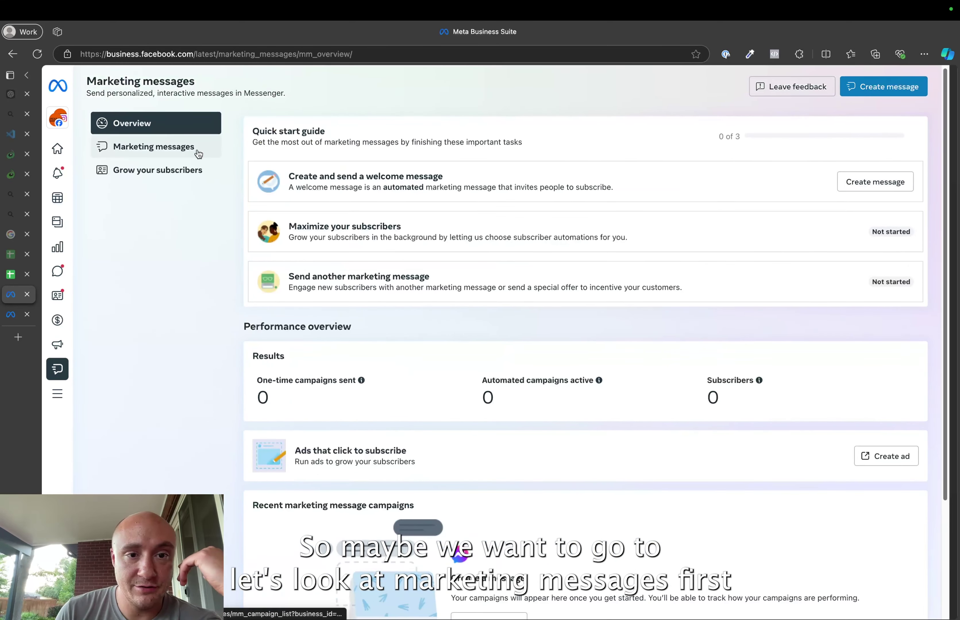
- View the marketing message list, then start a marketing message from the subscriber growth page using Auto setup
click(195, 147)
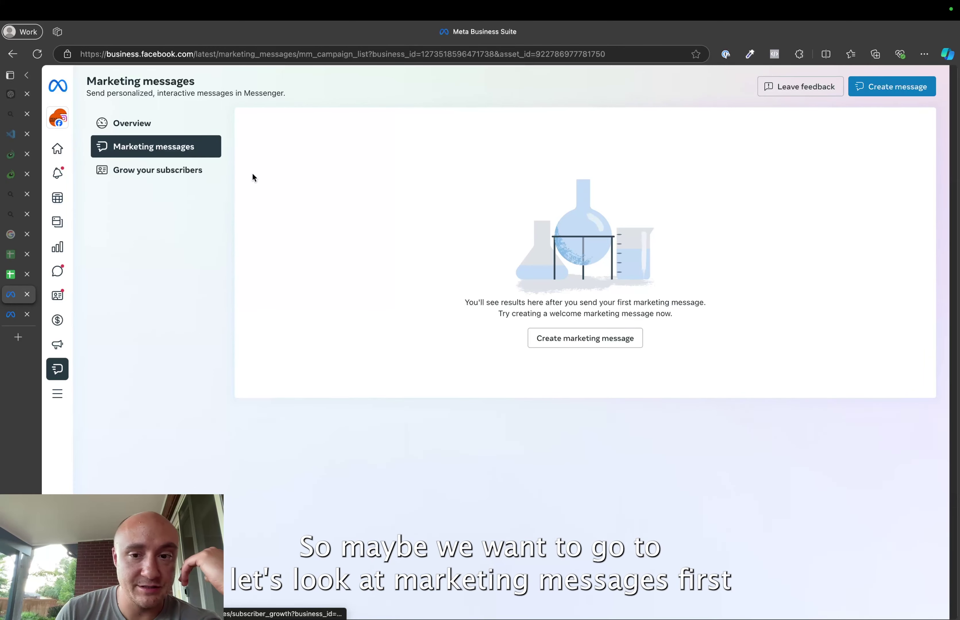
click(150, 176)
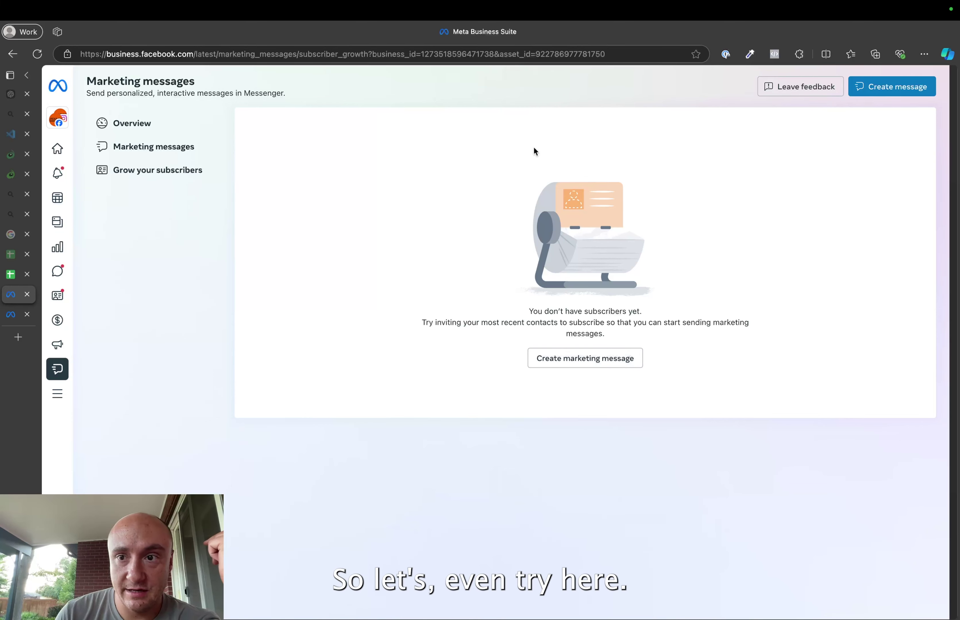
click(618, 368)
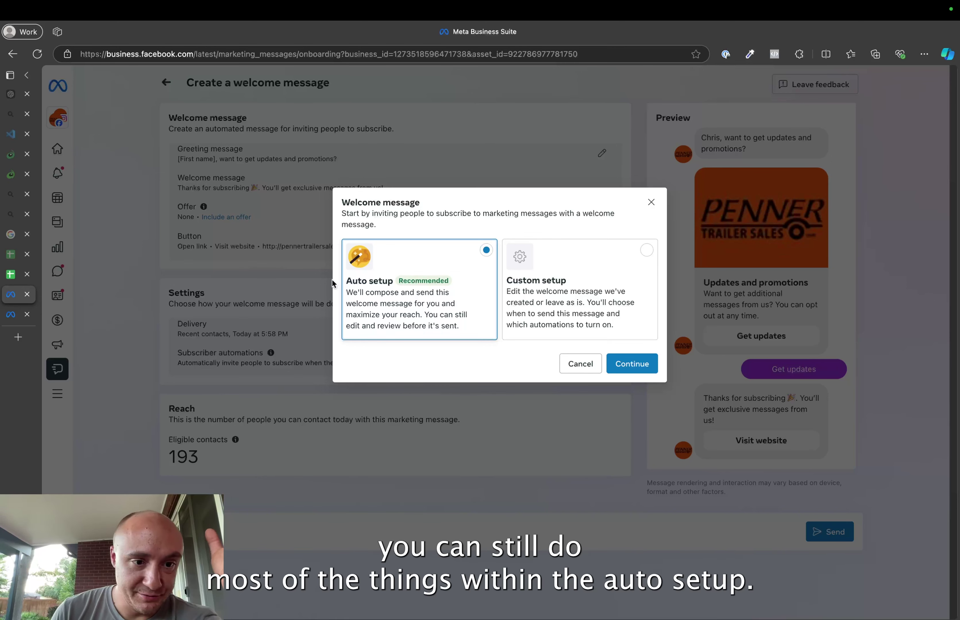
click(638, 358)
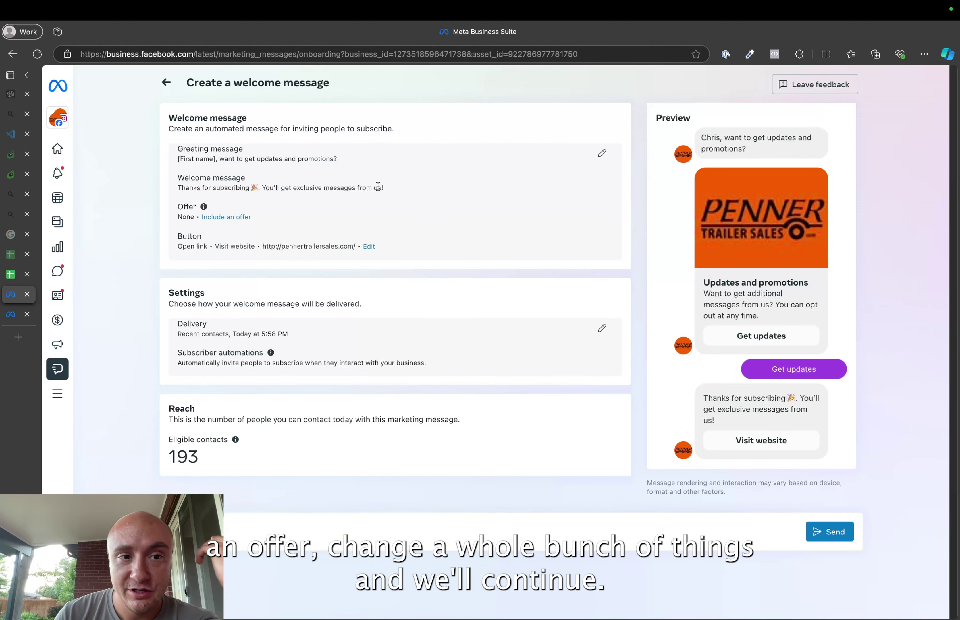
- Open the welcome message content for editing and go through the customization walkthrough
click(607, 153)
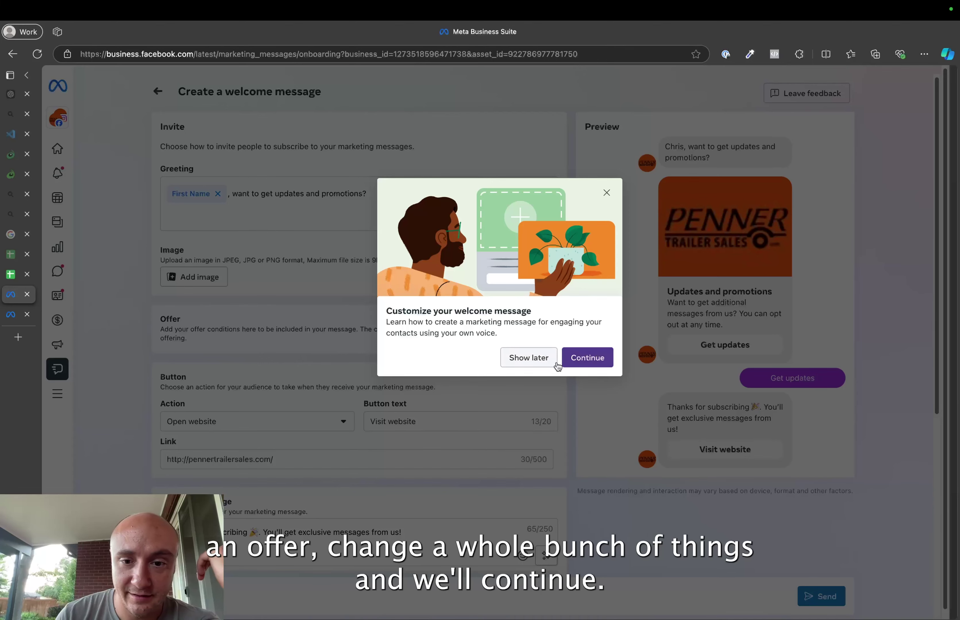
click(599, 362)
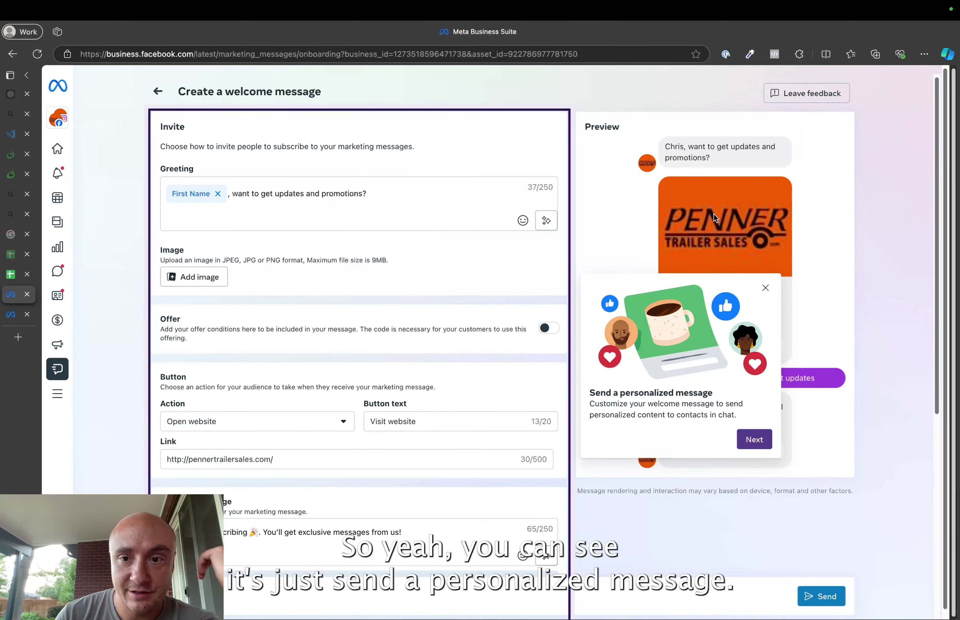
click(760, 441)
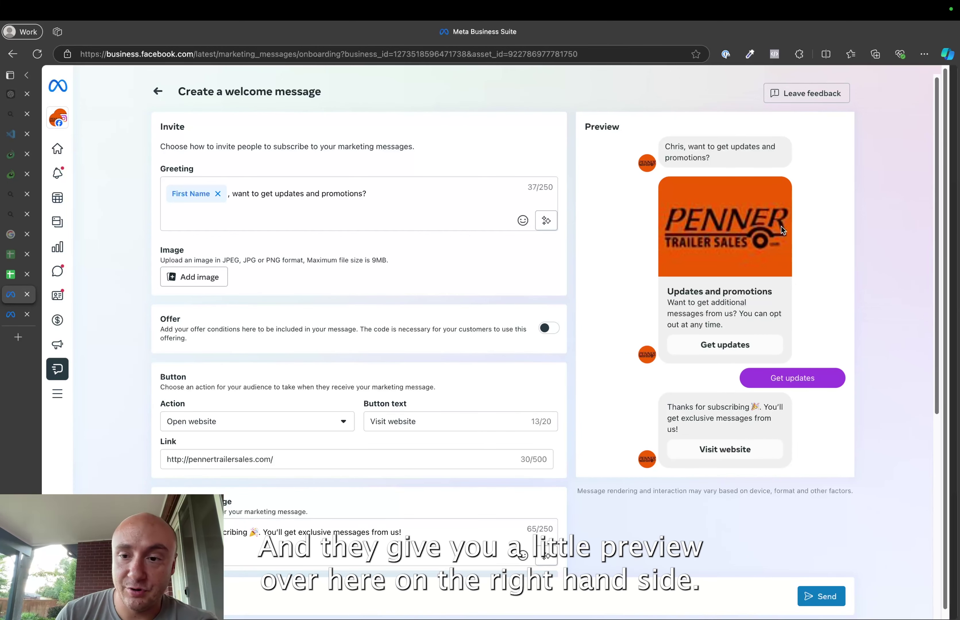
- Examine the action options available for the welcome message's button
scroll(781, 227, down, 1)
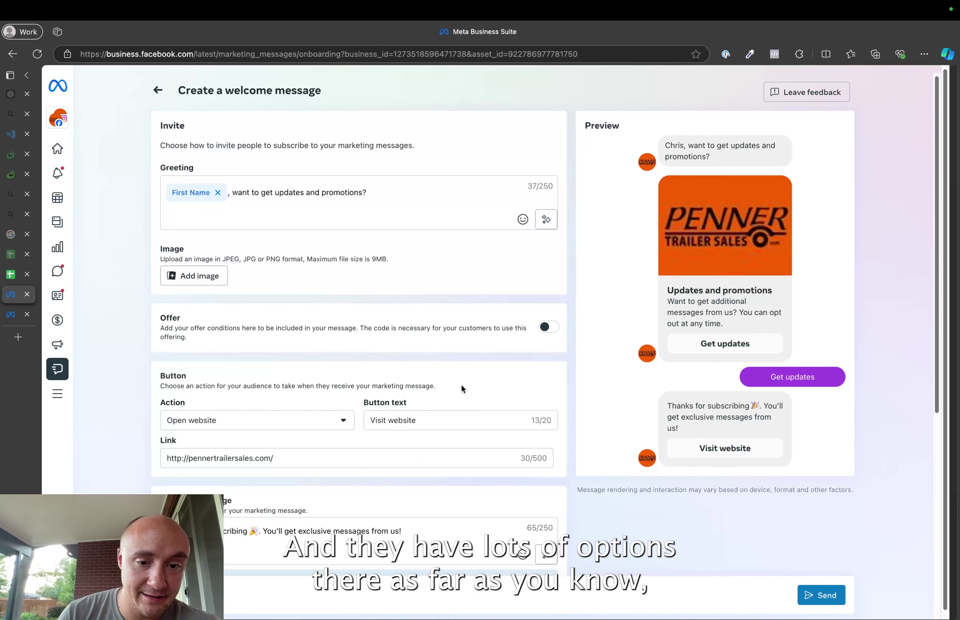
click(339, 424)
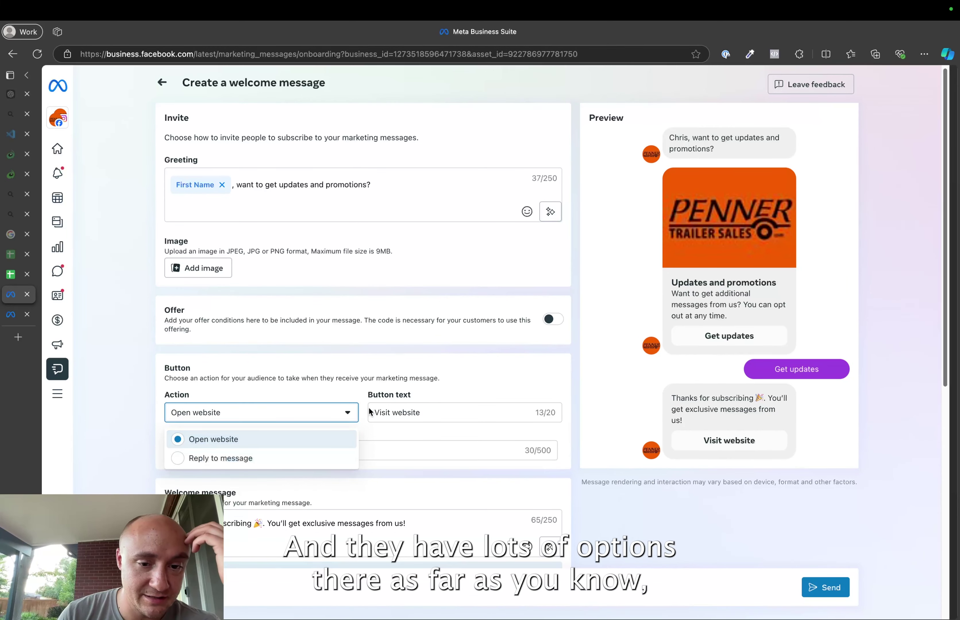
click(398, 412)
click(336, 418)
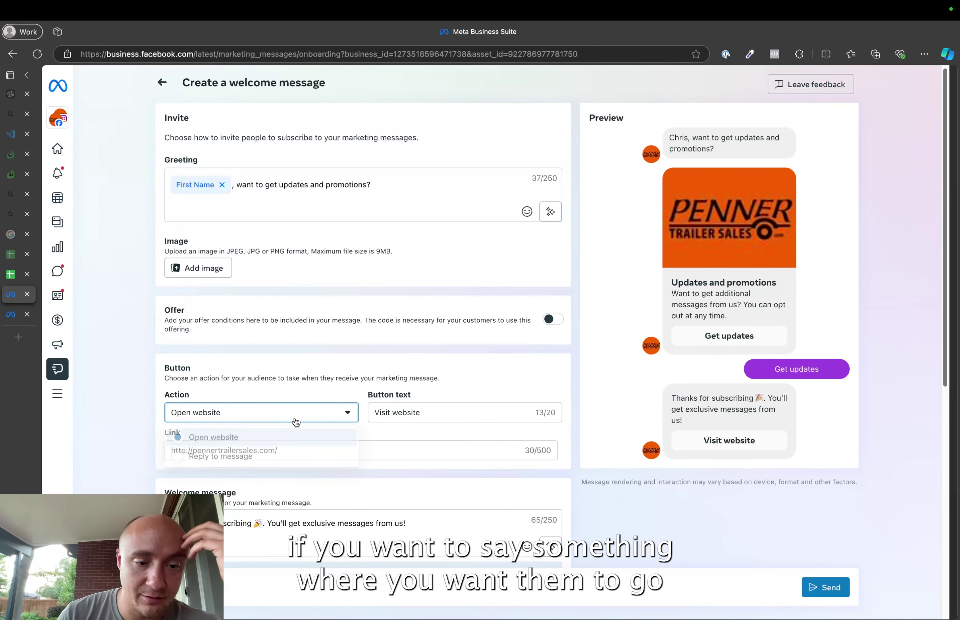
- Choose people messaged with in the last 30 days as the welcome message's audience
scroll(283, 448, down, 6)
scroll(288, 455, down, 1)
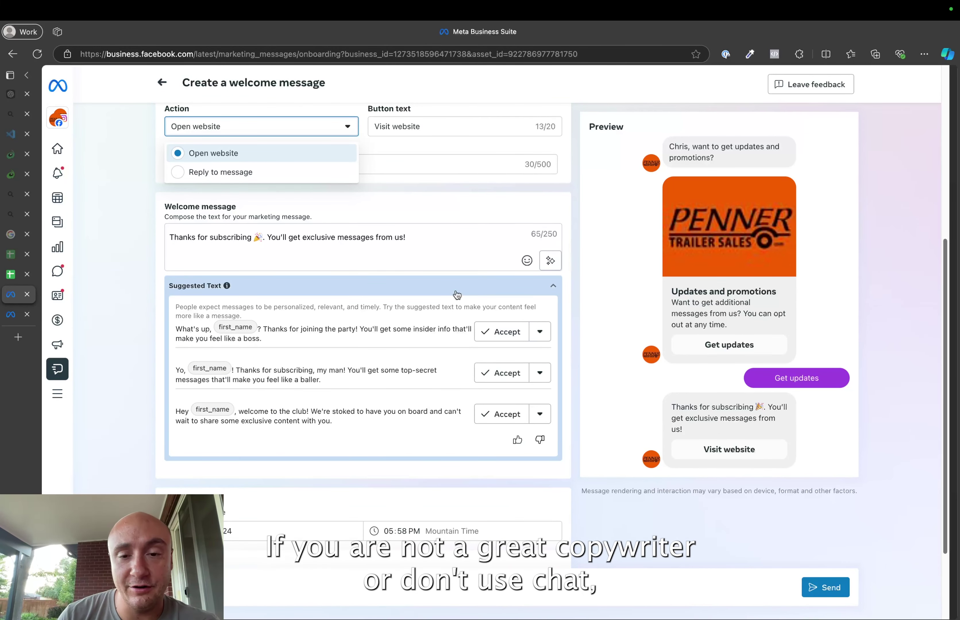
scroll(422, 361, down, 2)
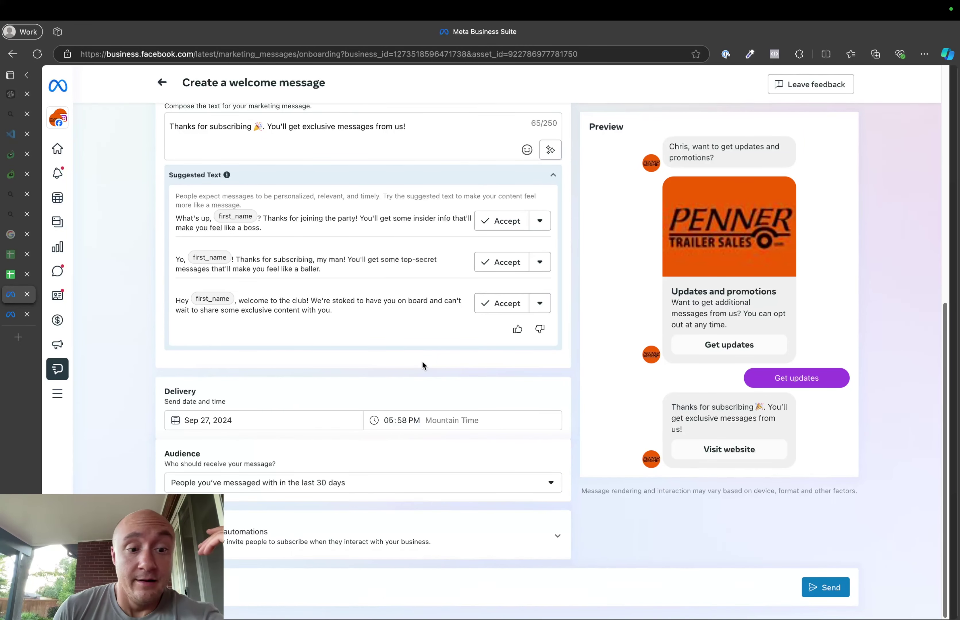
click(374, 486)
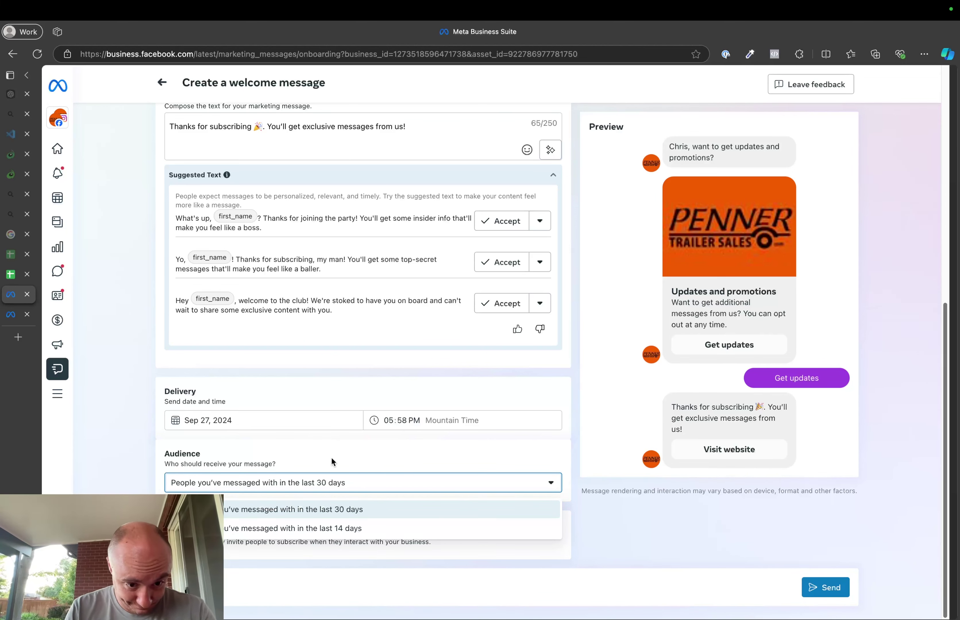
click(330, 510)
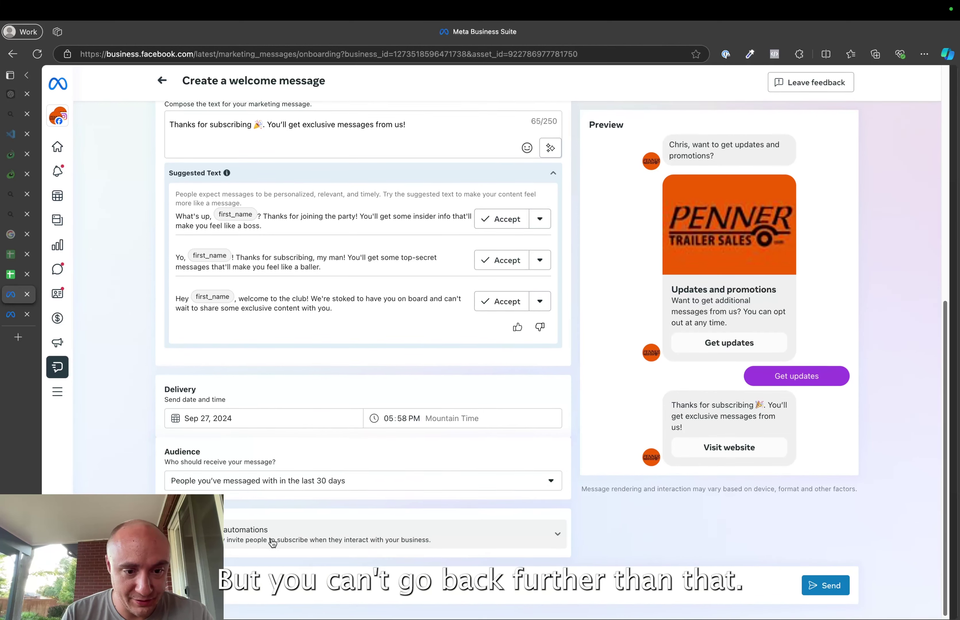
- Expand the subscriber automations and review each automation, then look over the whole welcome message form
click(326, 533)
scroll(403, 484, down, 7)
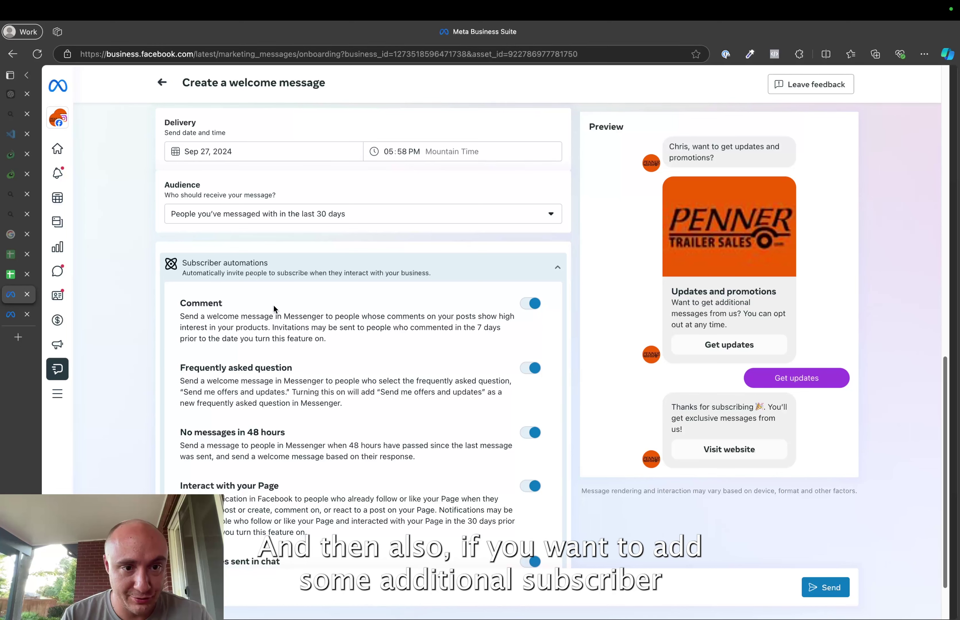
scroll(237, 353, down, 2)
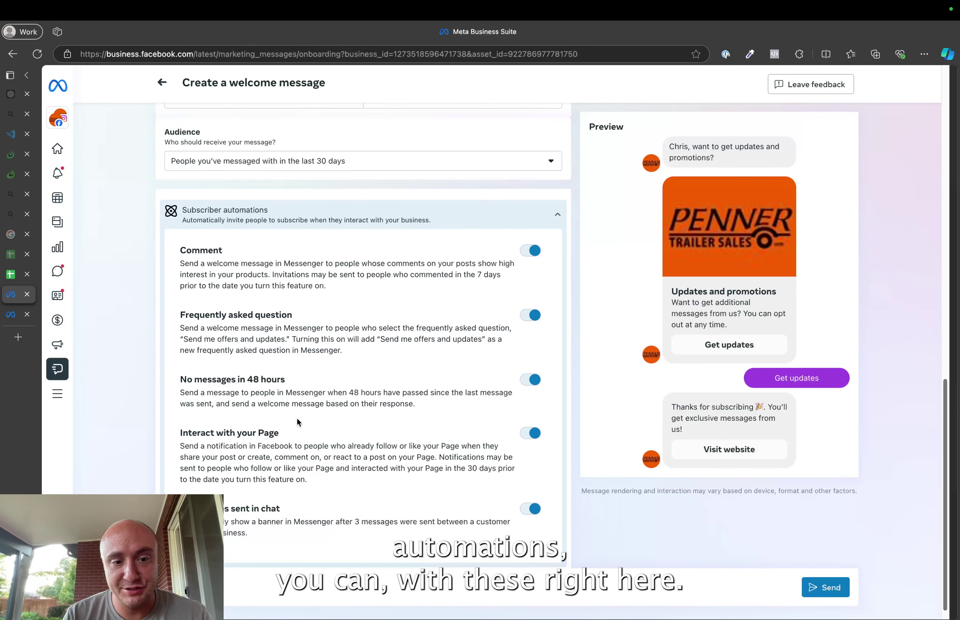
scroll(351, 497, down, 1)
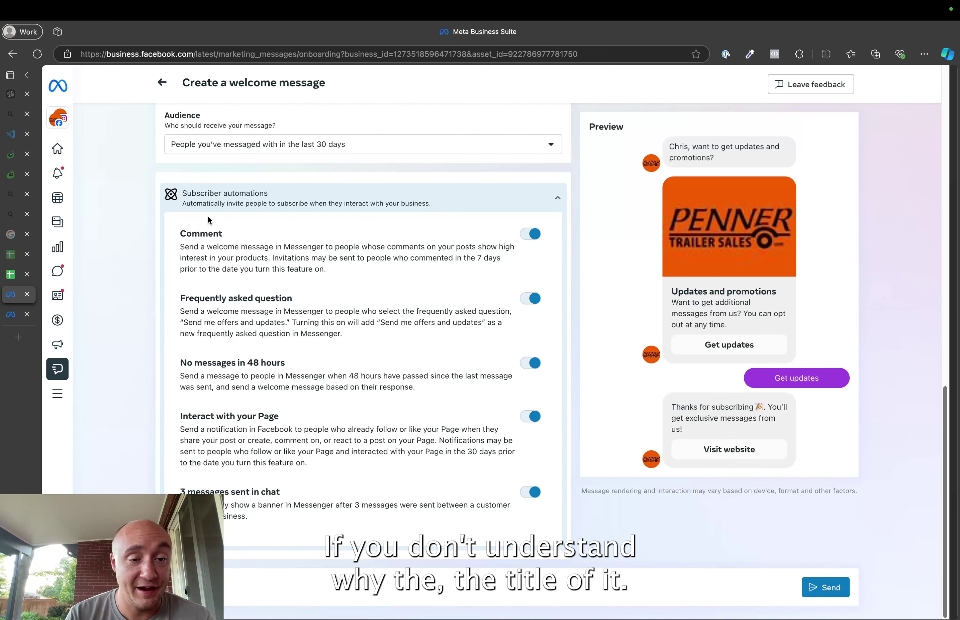
scroll(346, 364, down, 1)
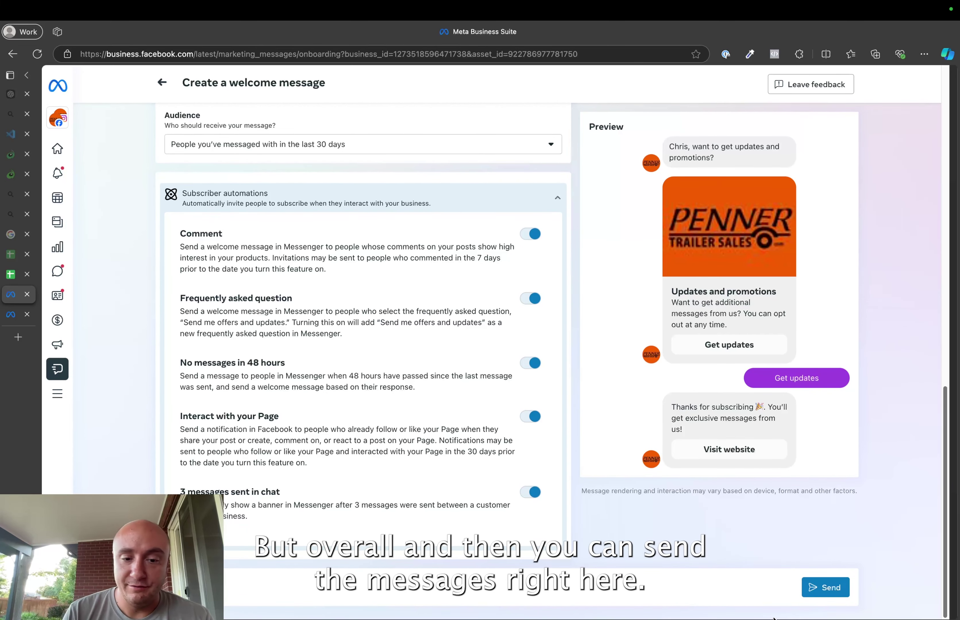
scroll(322, 453, up, 3)
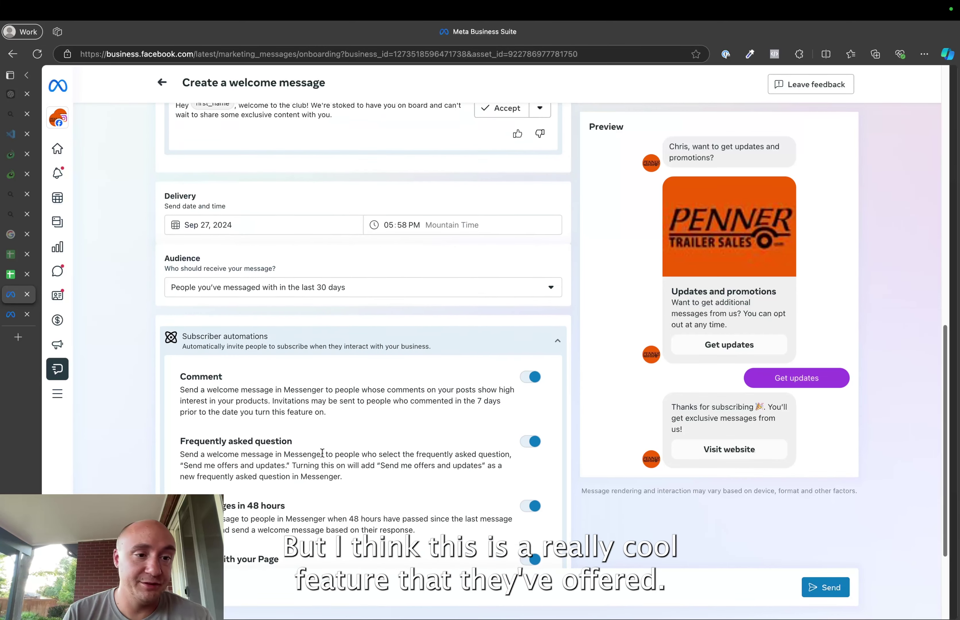
scroll(322, 454, up, 10)
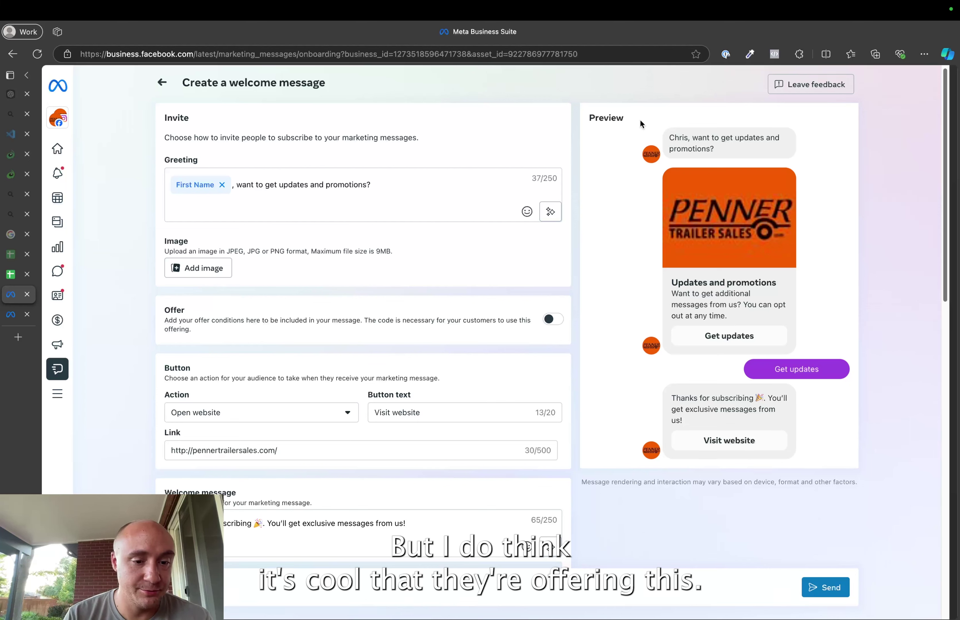
mouse_move(63, 350)
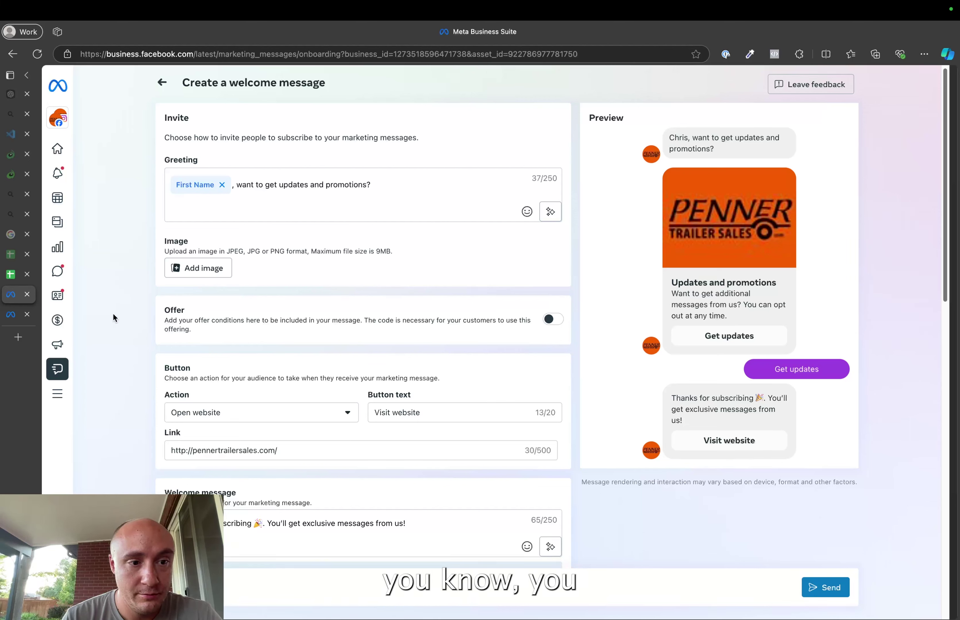
mouse_move(57, 320)
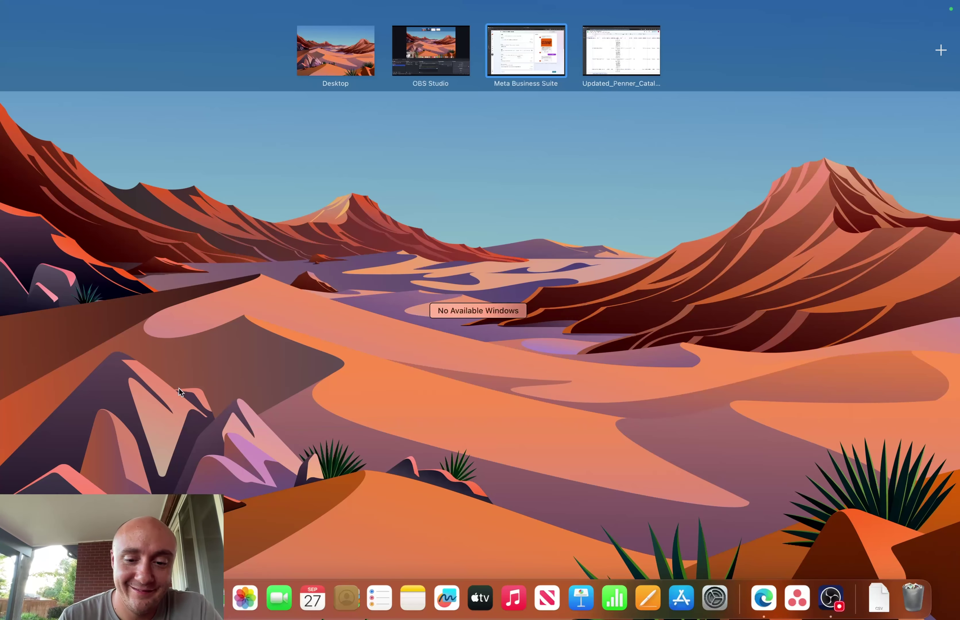
key(ctrl+Up)
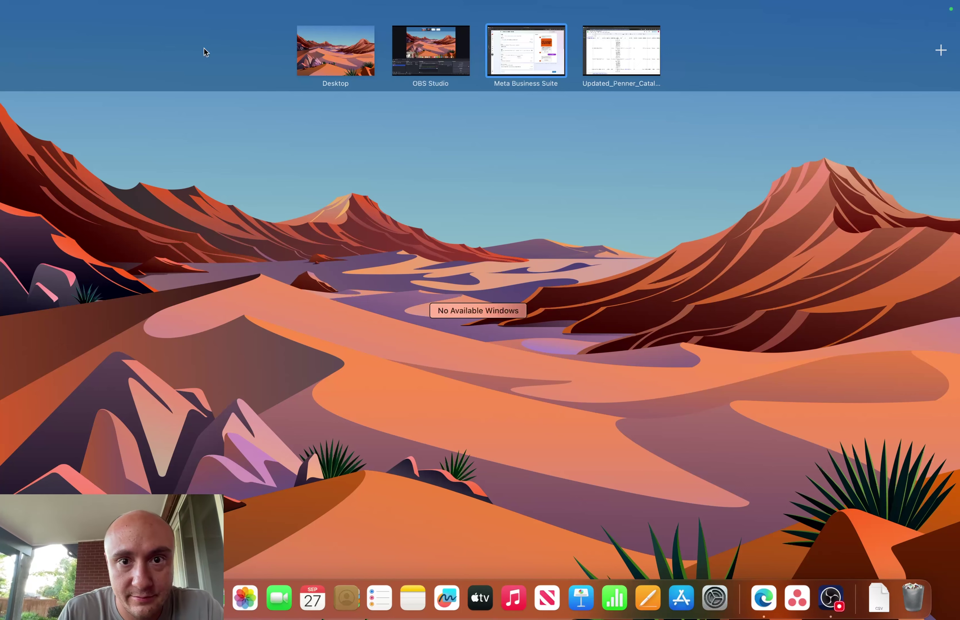
click(433, 60)
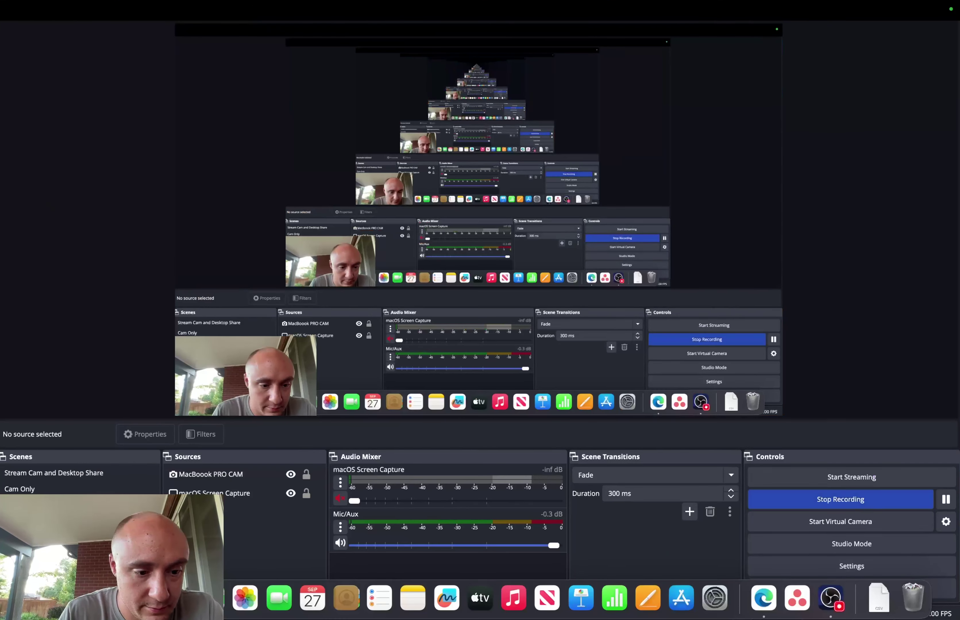
key(ctrl+Left)
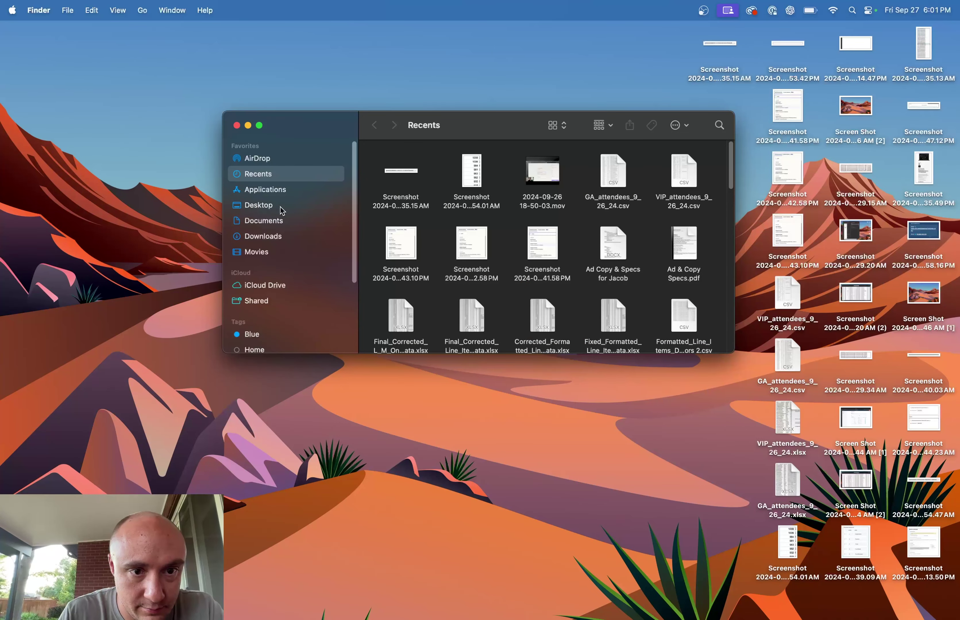
click(258, 251)
scroll(594, 257, down, 5)
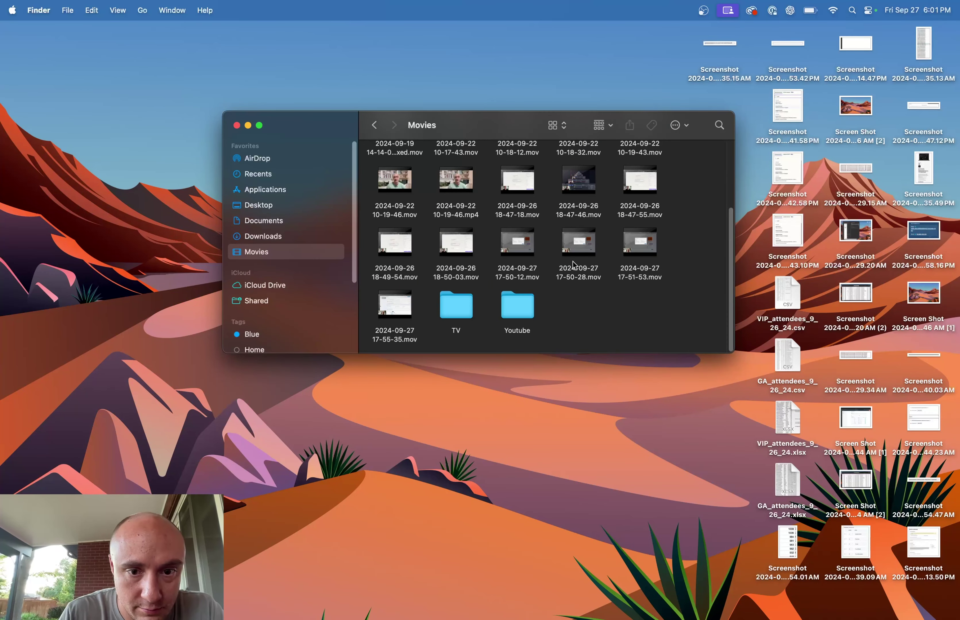
click(393, 308)
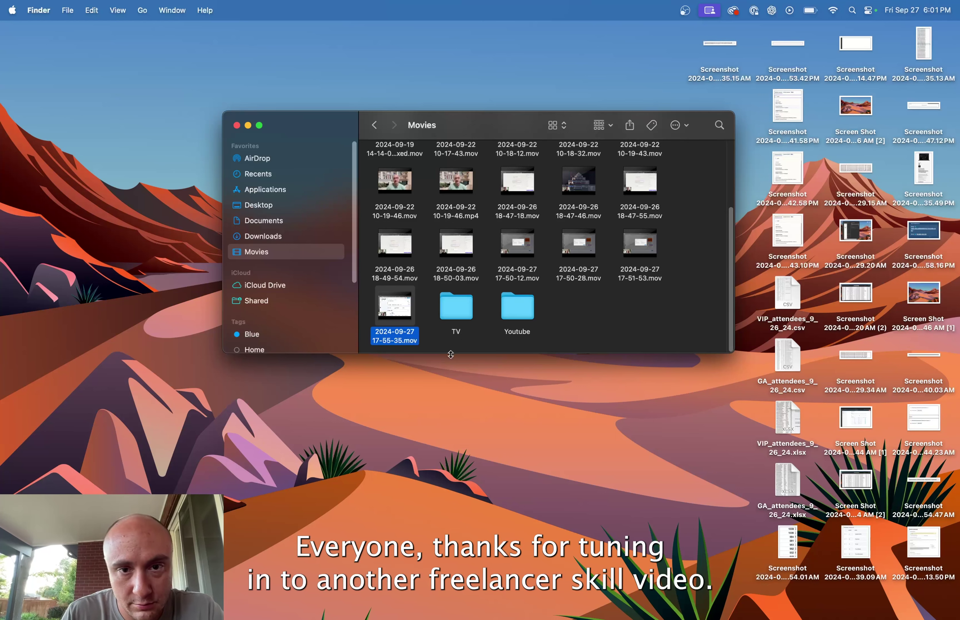
key(XF86AudioRaiseVolume)
key(XF86AudioRaiseVolume)
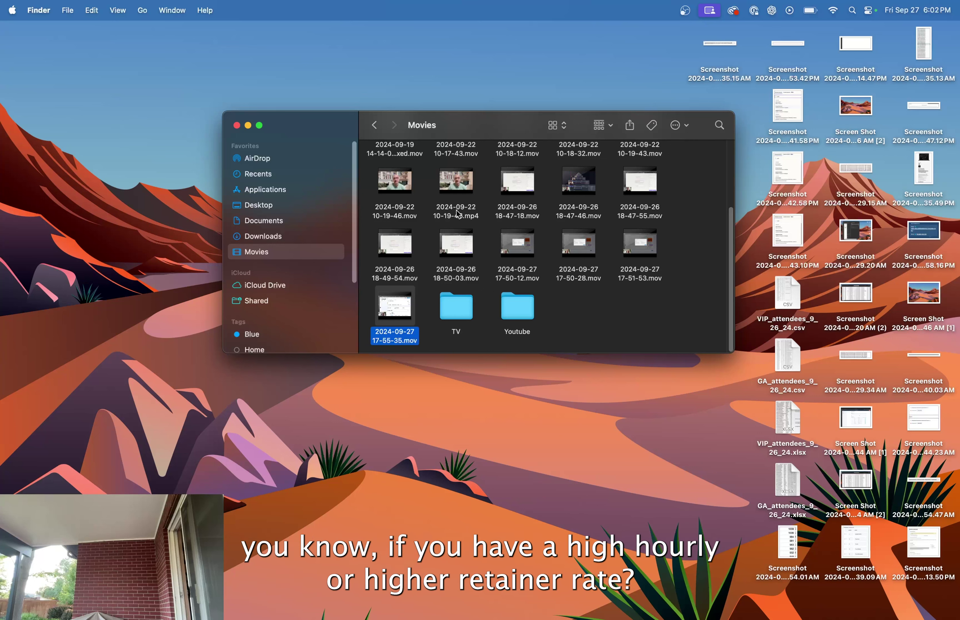
mouse_move(461, 194)
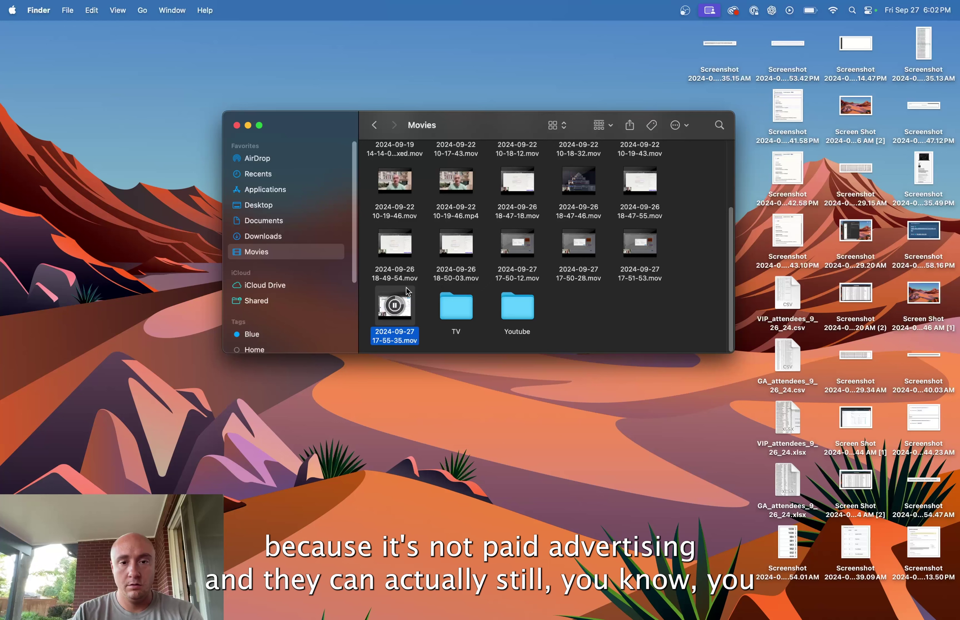
click(399, 306)
right_click(405, 340)
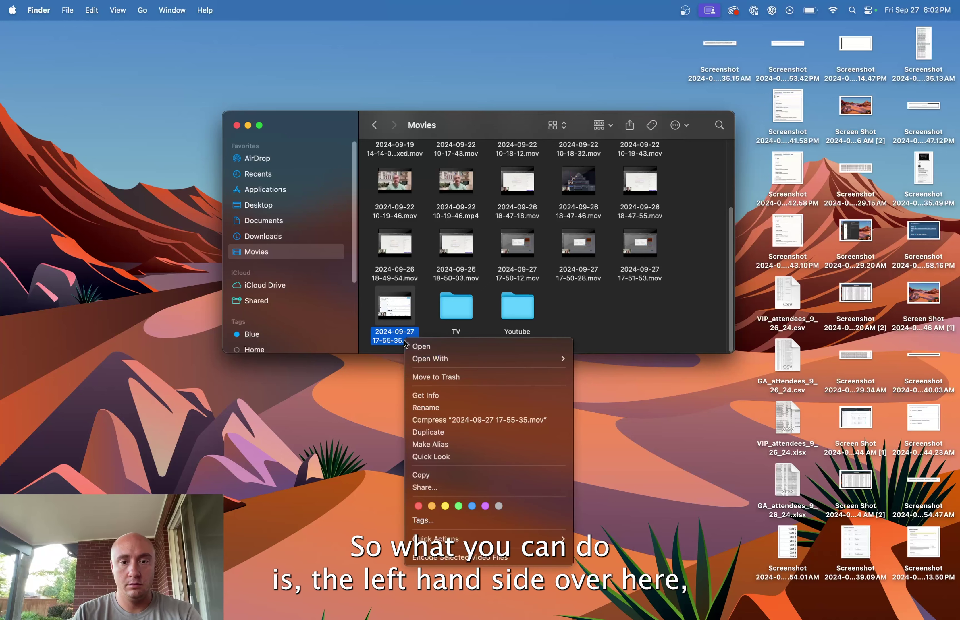
mouse_move(472, 363)
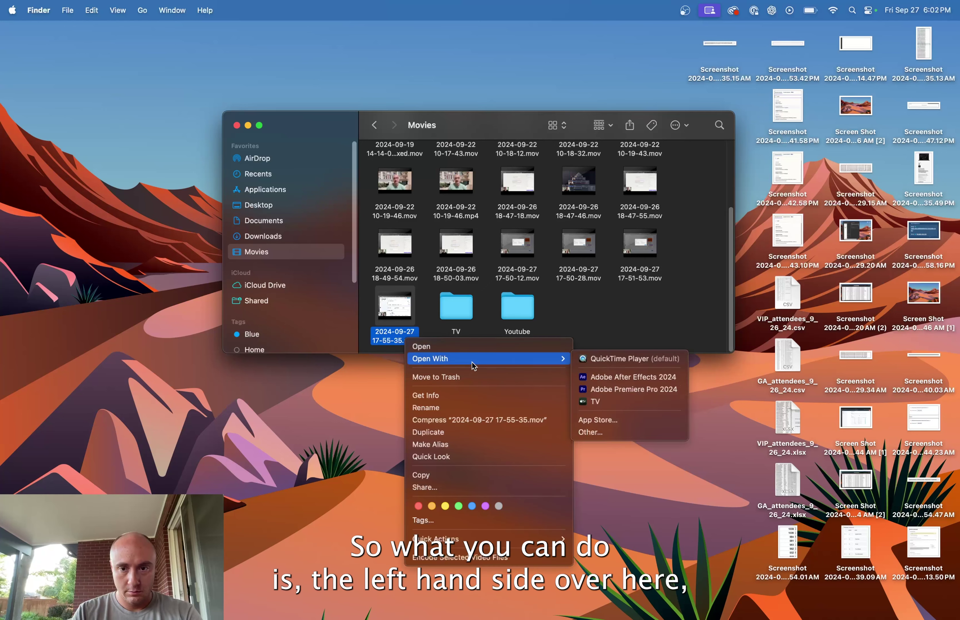
click(619, 390)
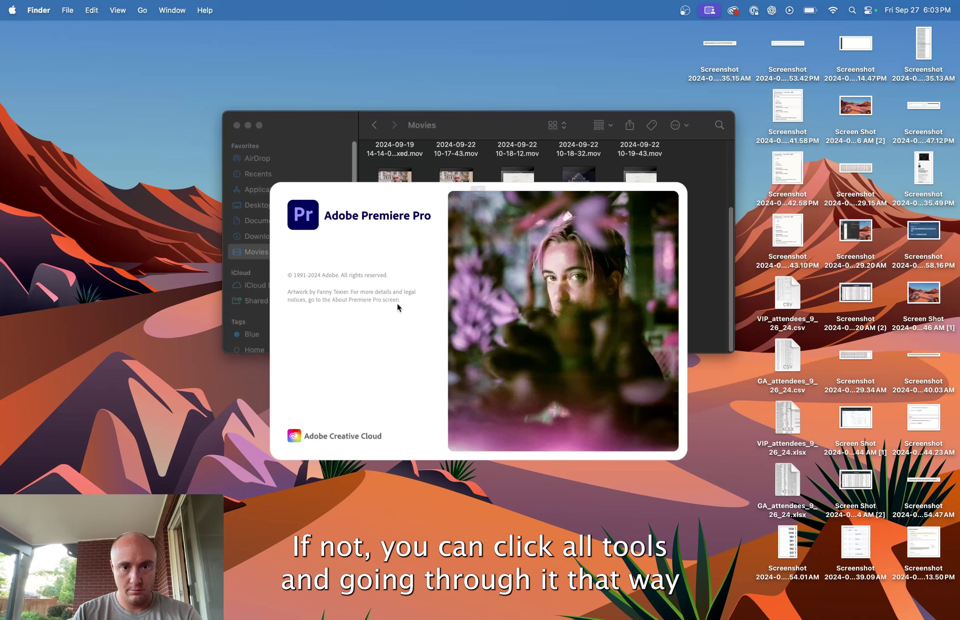
click(492, 251)
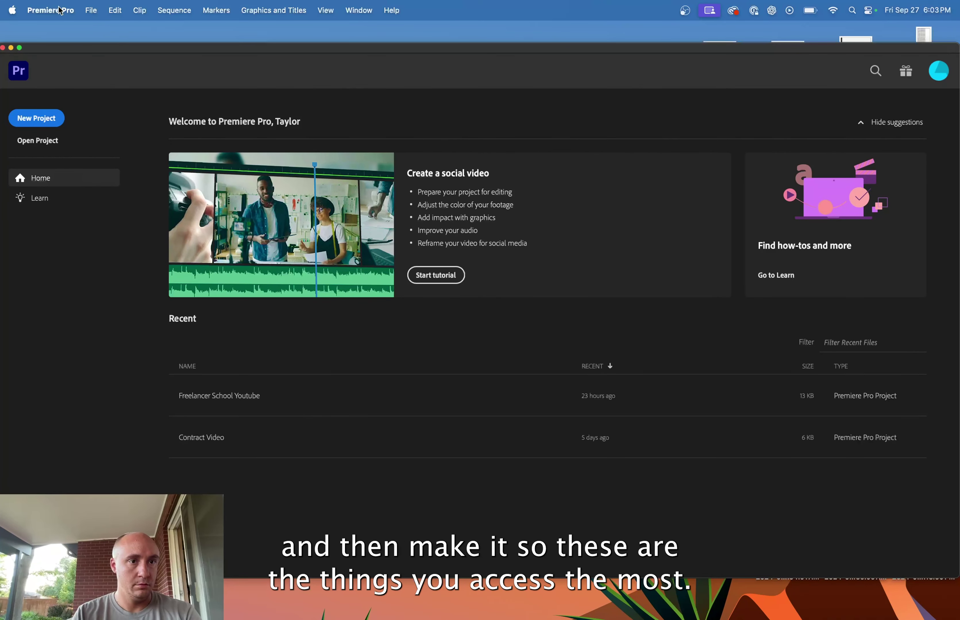
click(50, 10)
click(49, 142)
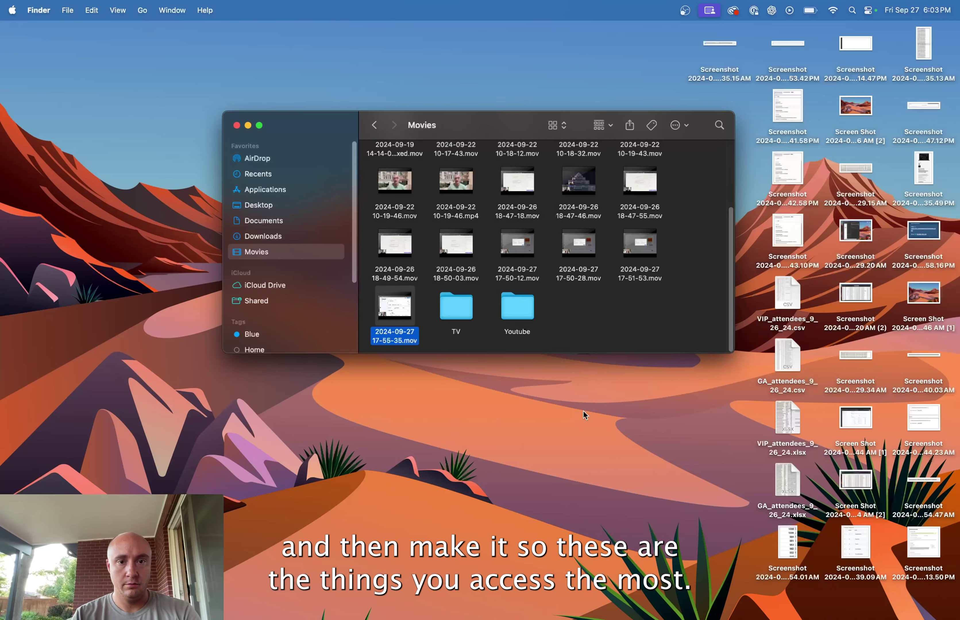
- Launch Adobe Premiere Pro 2024 again with the selected recording and allow its request to access data from other apps
right_click(402, 313)
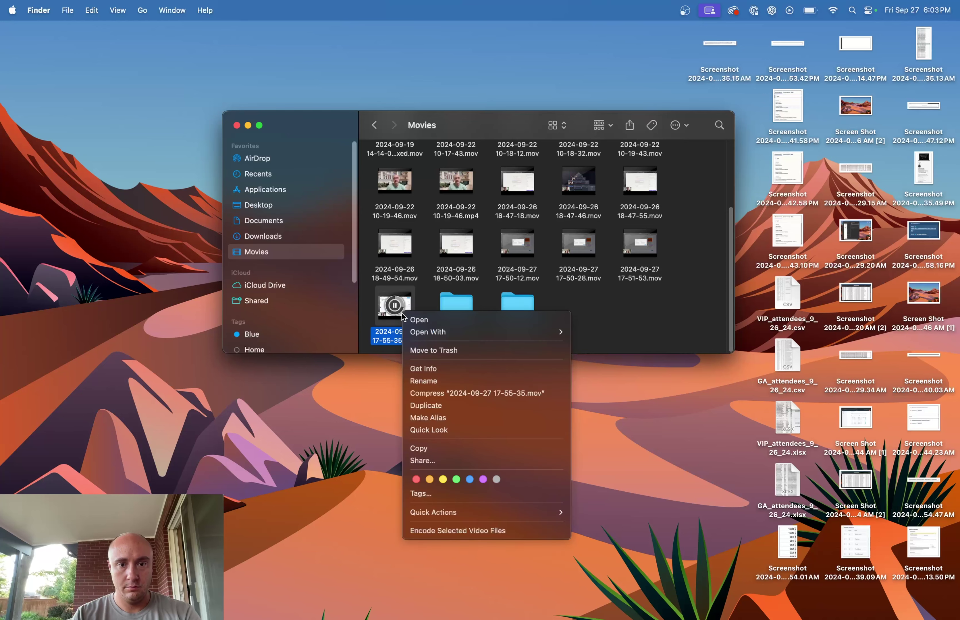
mouse_move(426, 332)
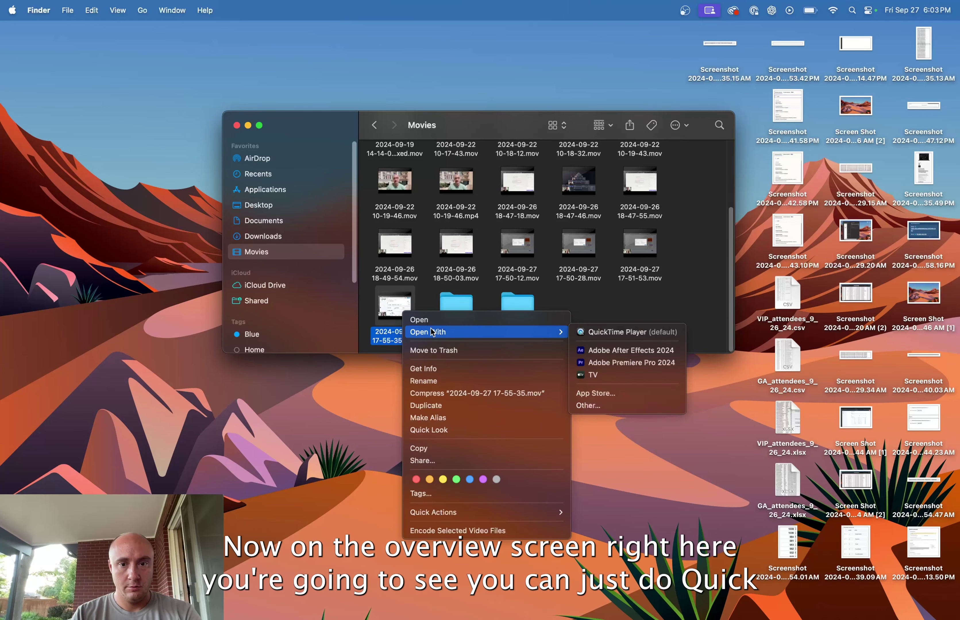
click(653, 364)
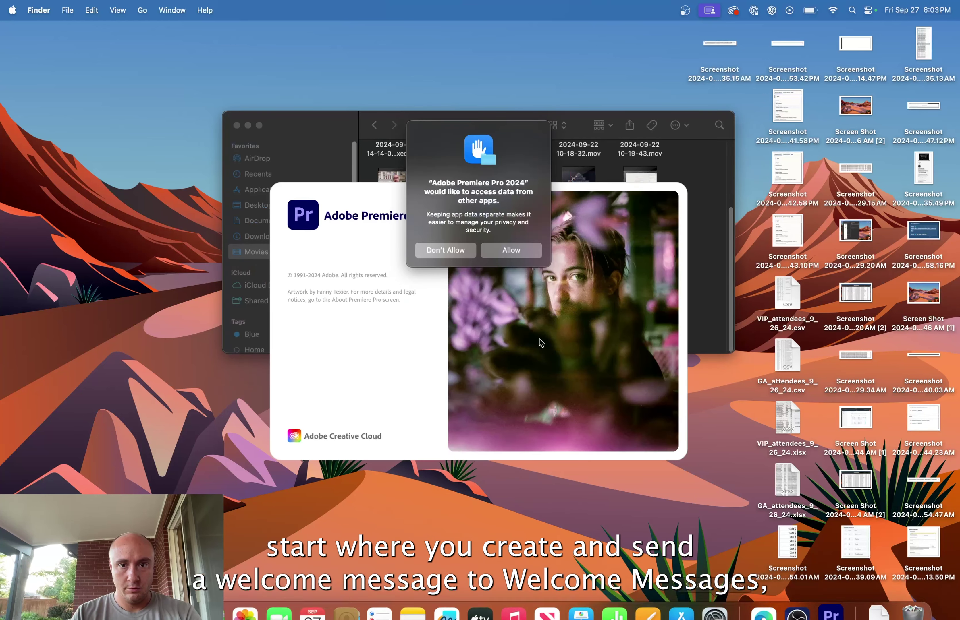
click(503, 249)
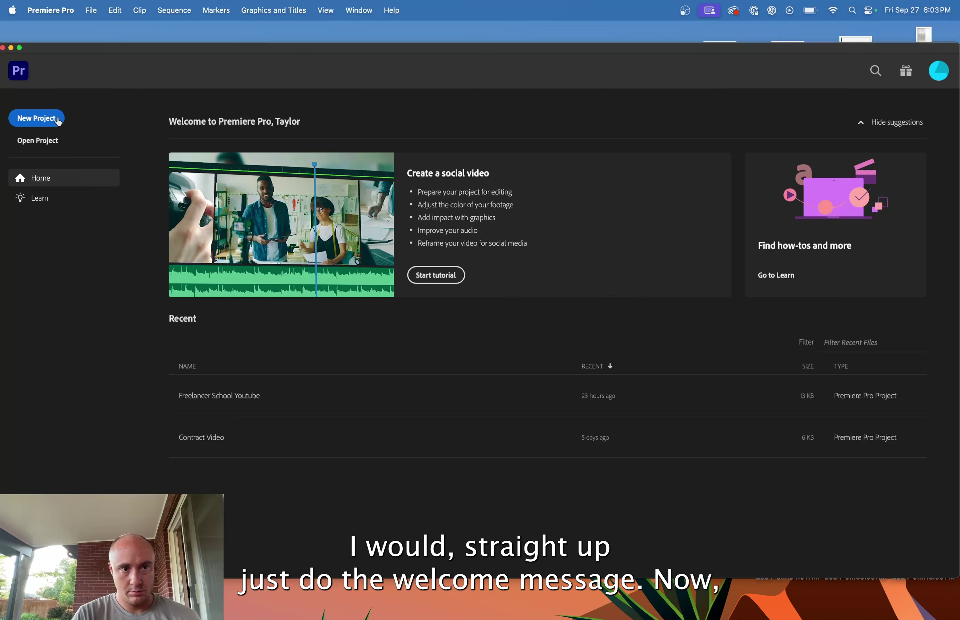
- Try to open the recent Freelancer School Youtube project and dismiss the error report without sending it
click(47, 120)
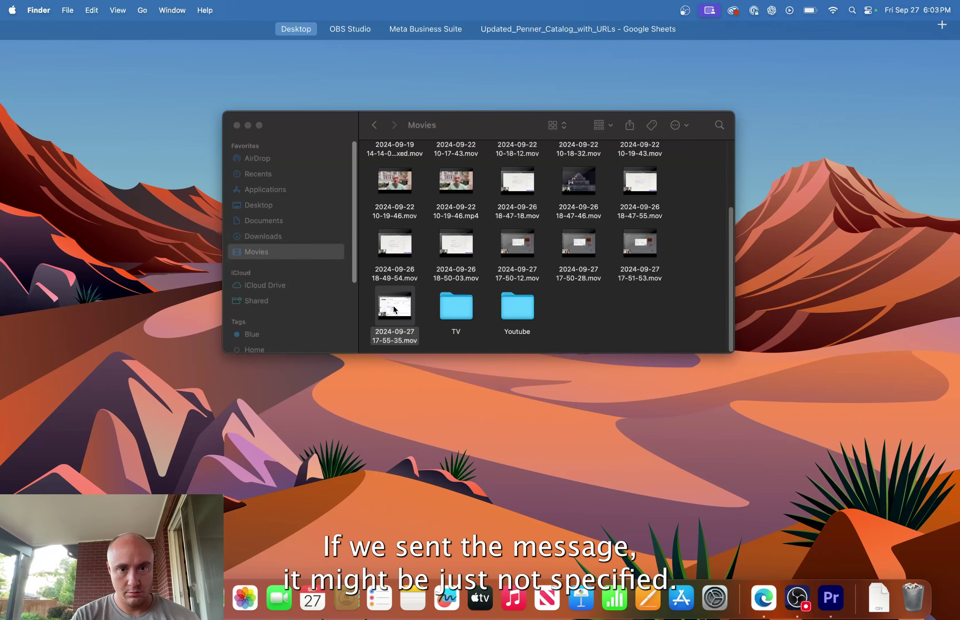
click(395, 310)
click(359, 469)
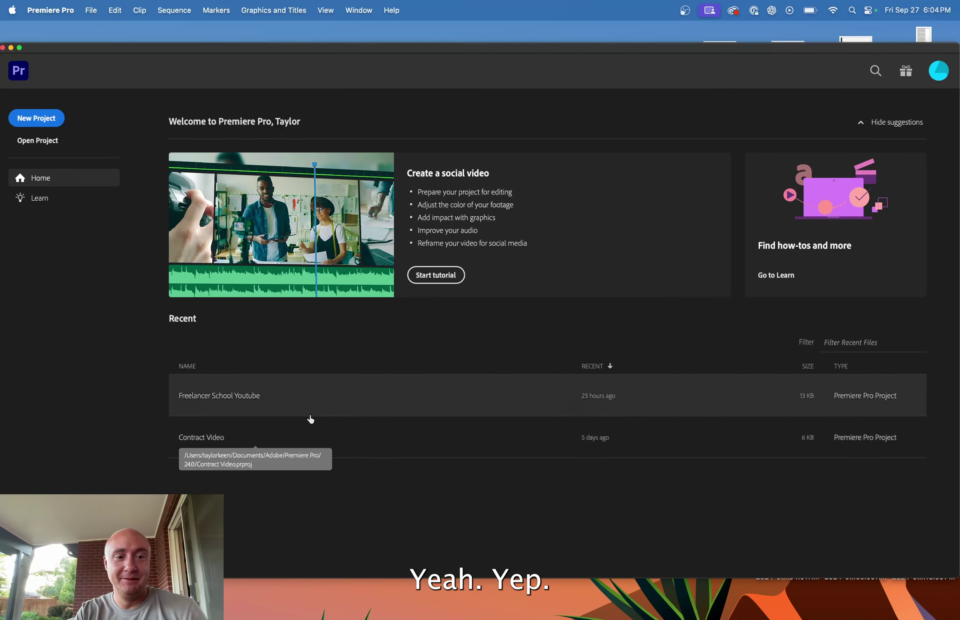
click(242, 396)
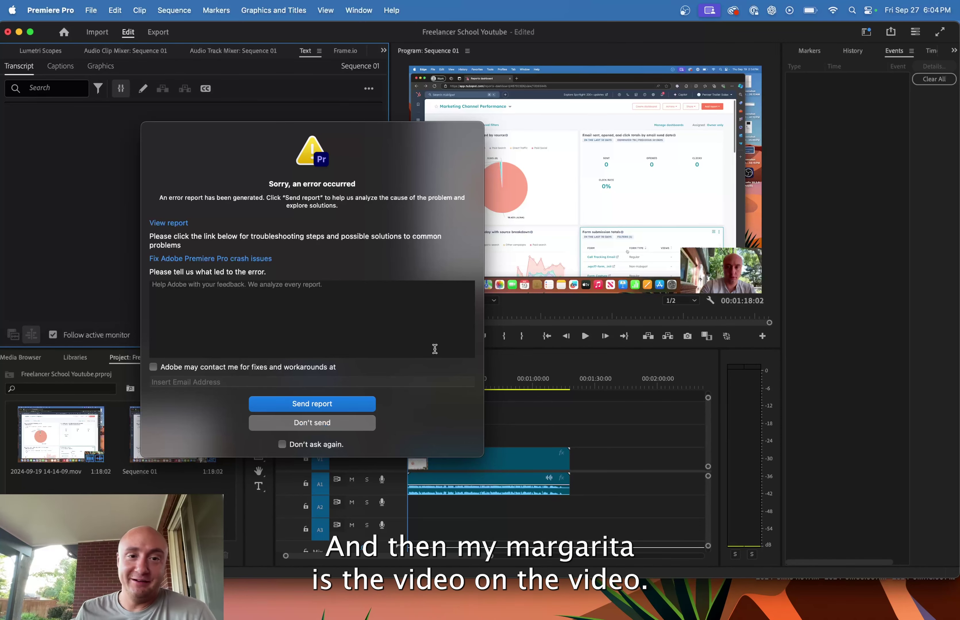
click(303, 423)
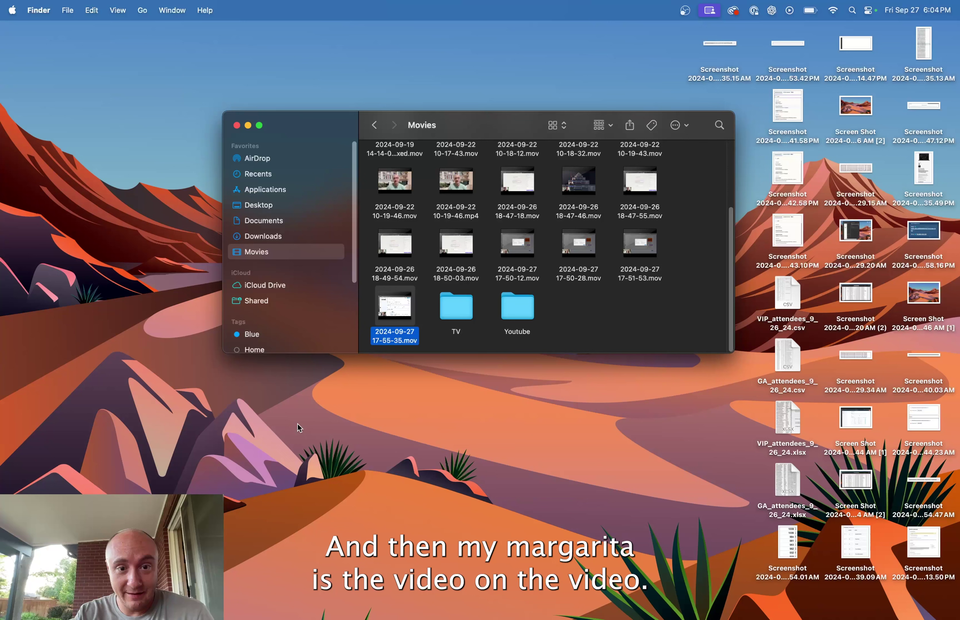
right_click(395, 340)
mouse_move(447, 356)
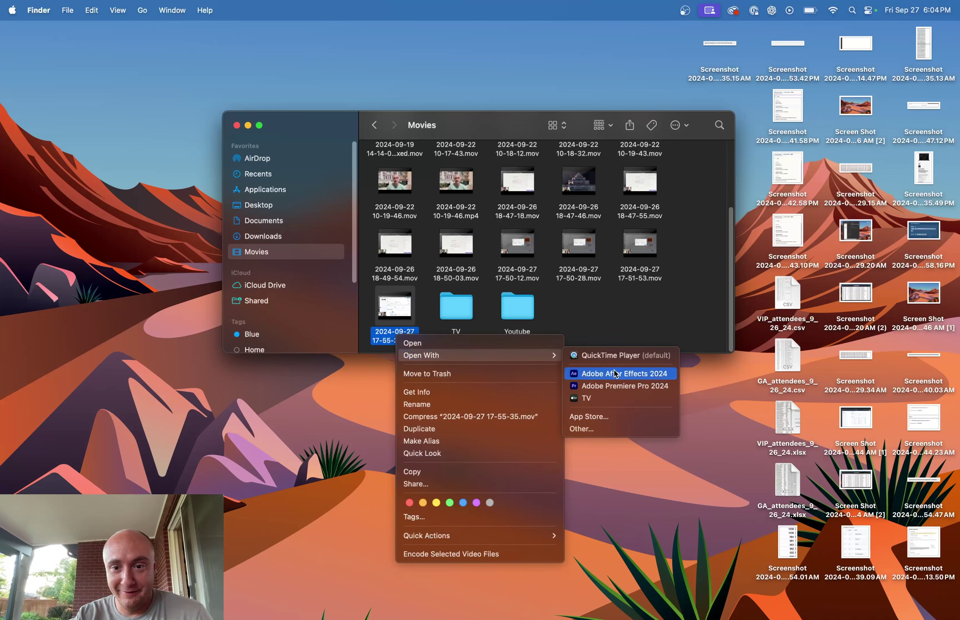
click(619, 386)
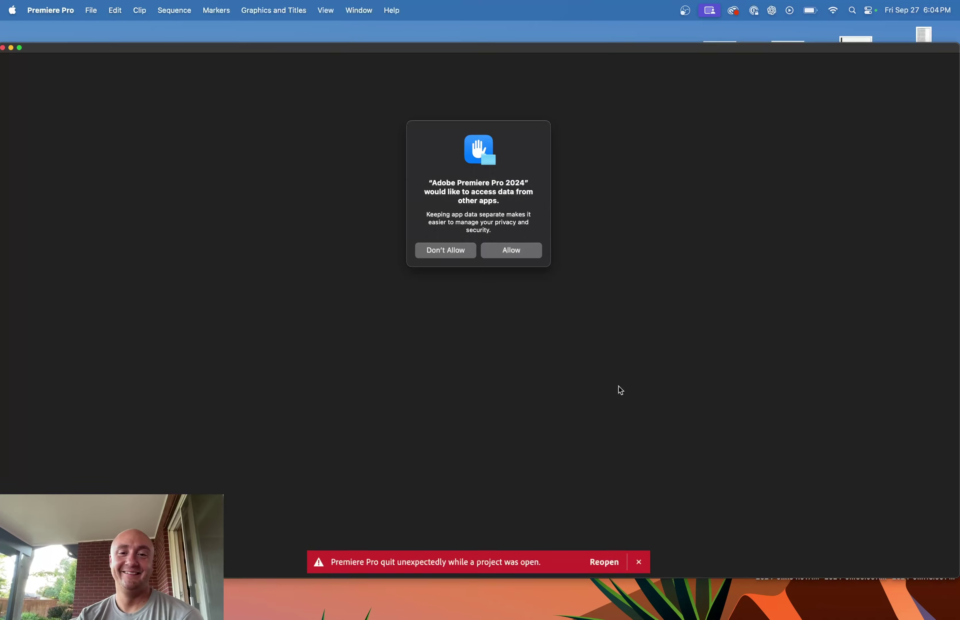
click(519, 251)
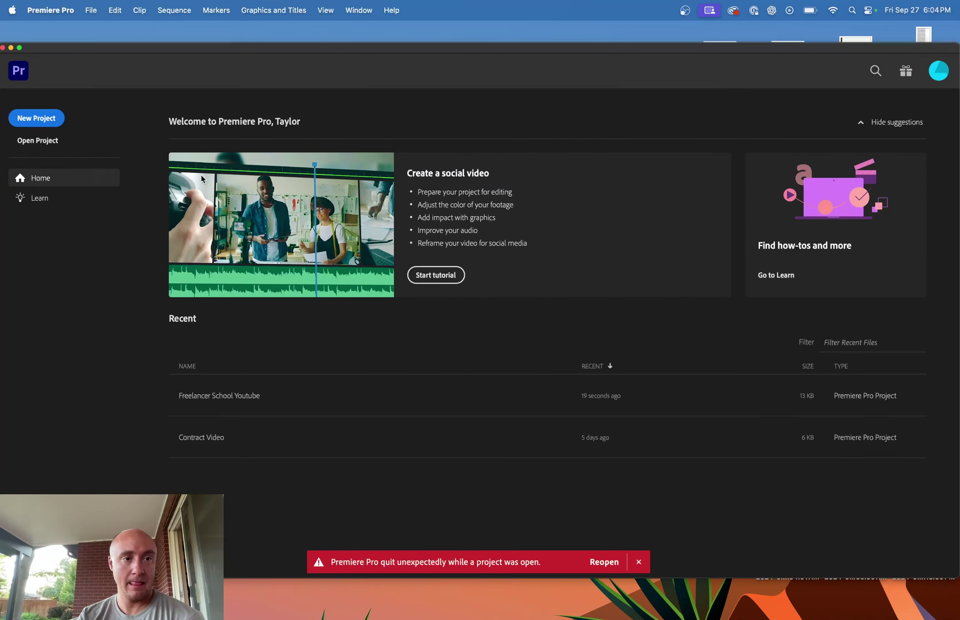
click(234, 402)
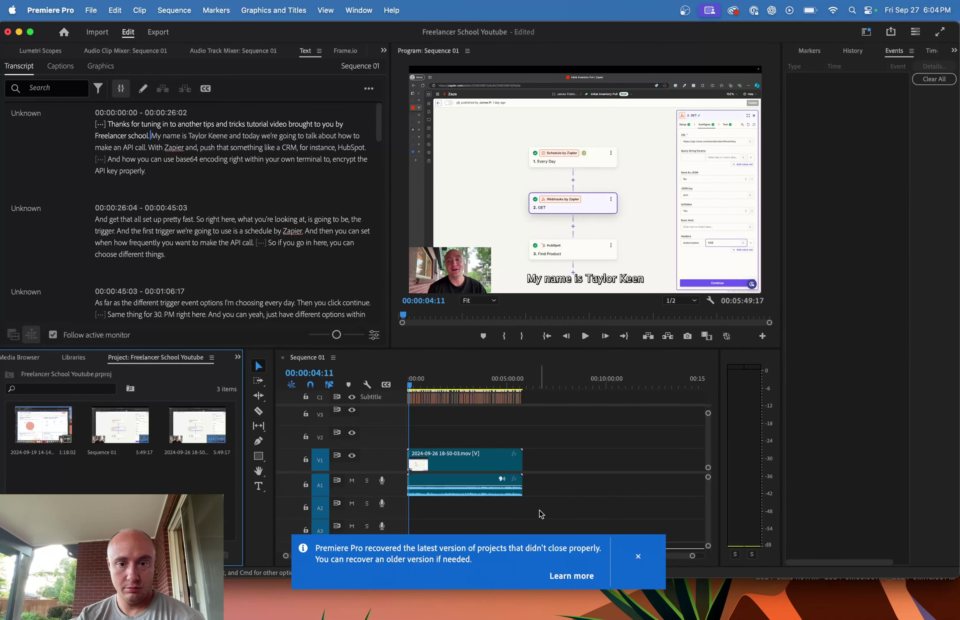
- Delete all video, audio and subtitle clips from the Sequence 01 timeline
drag(531, 505, 391, 367)
key(Delete)
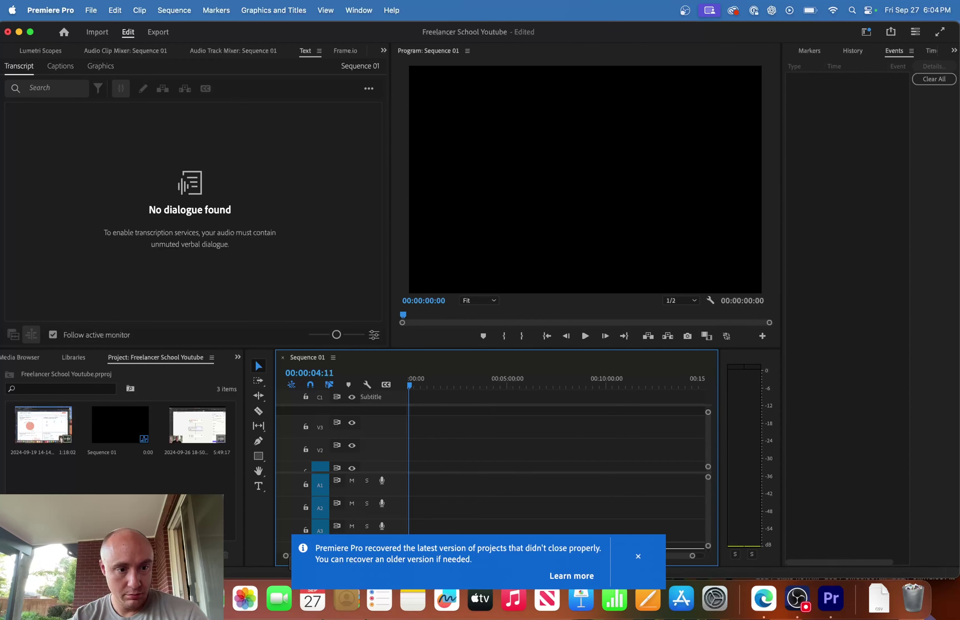
key(super+z)
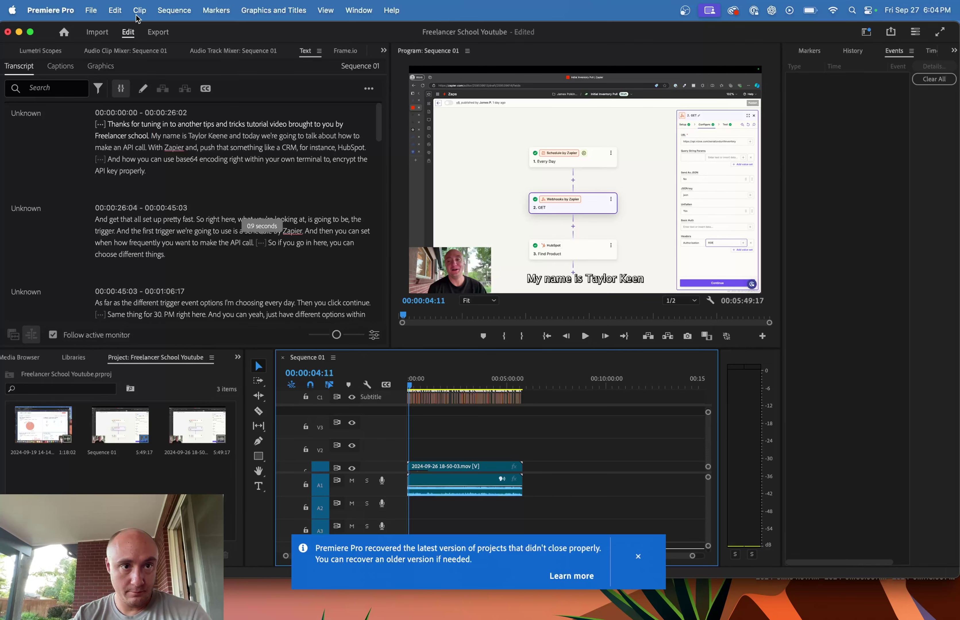
click(114, 10)
click(117, 40)
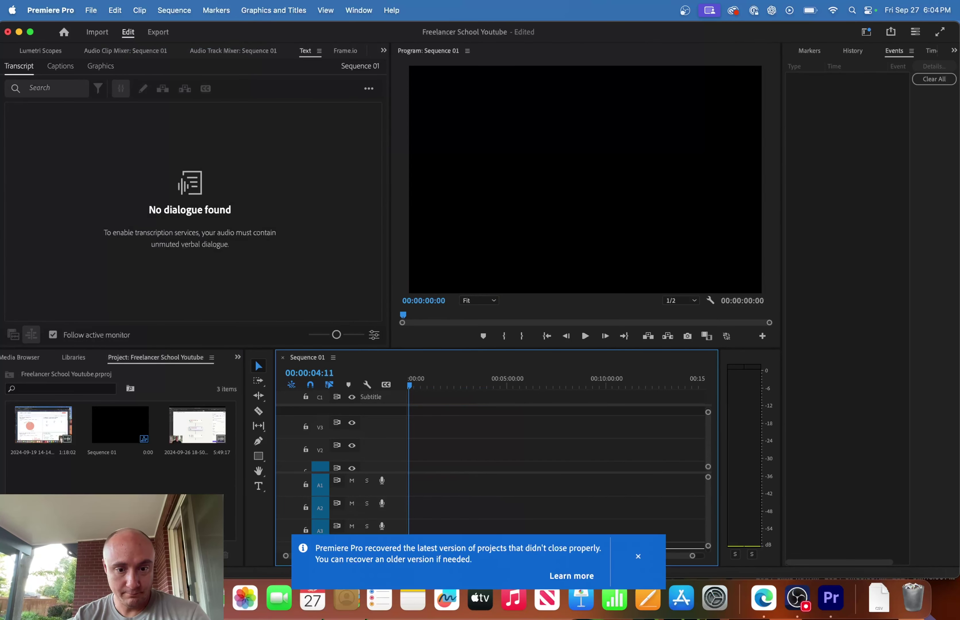
- Bring the Finder window with the Movies folder in front of the Freelancer School Youtube project
click(48, 597)
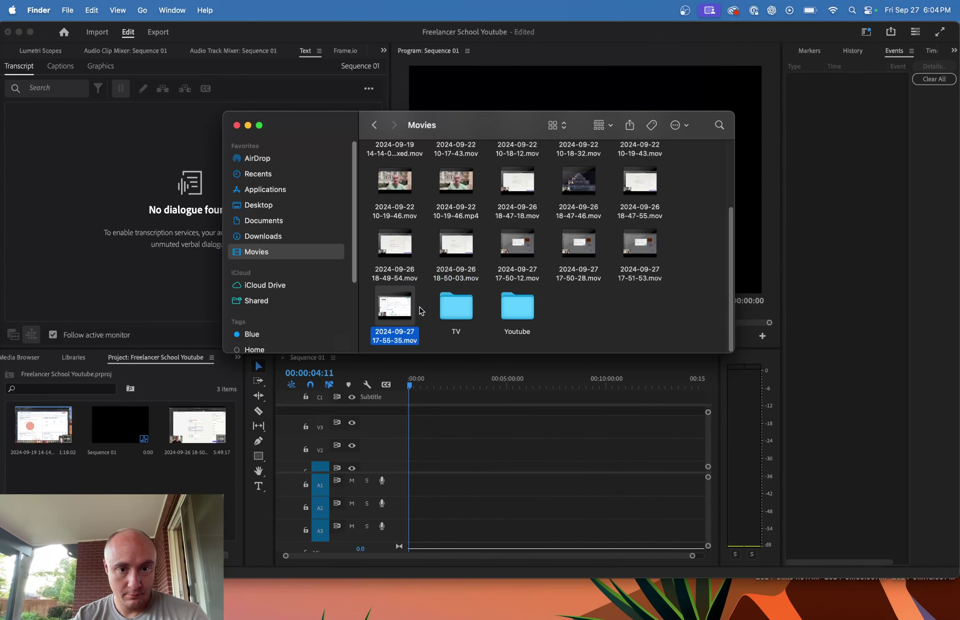